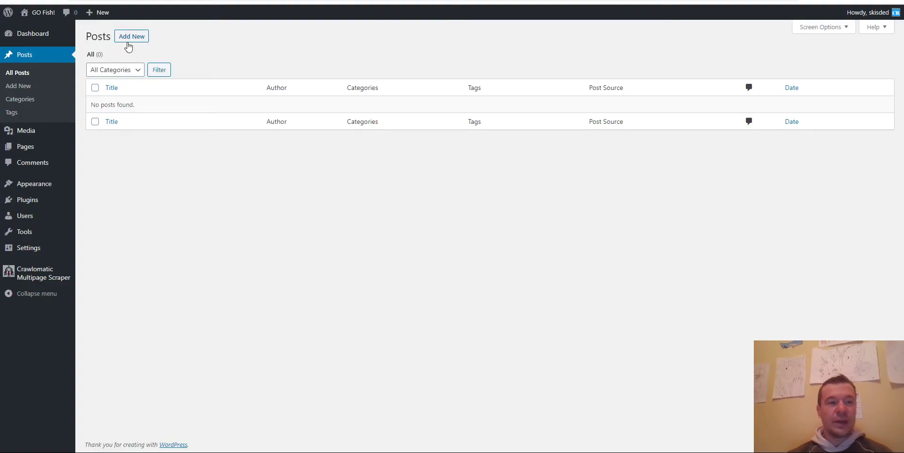
Create a new post, dismiss the welcome guide, and title the post "USD - EUR Conversion".
{"action": "left_click", "coordinate": [129, 37]}
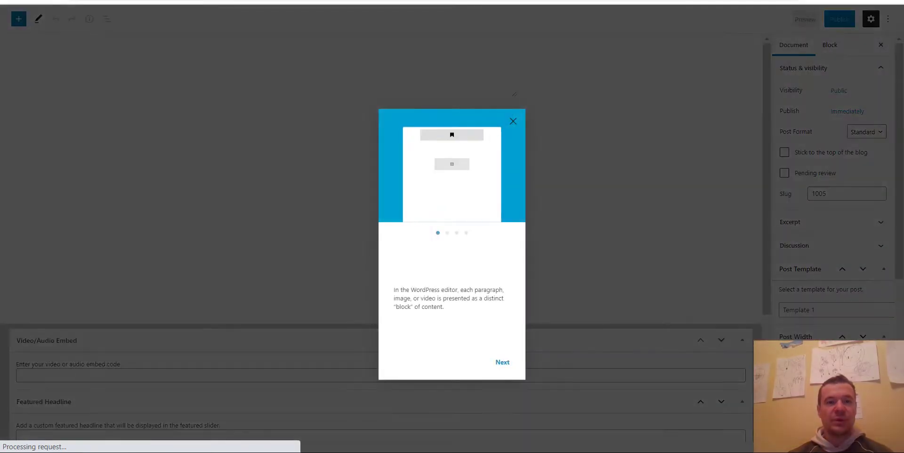
{"action": "left_click", "coordinate": [513, 109]}
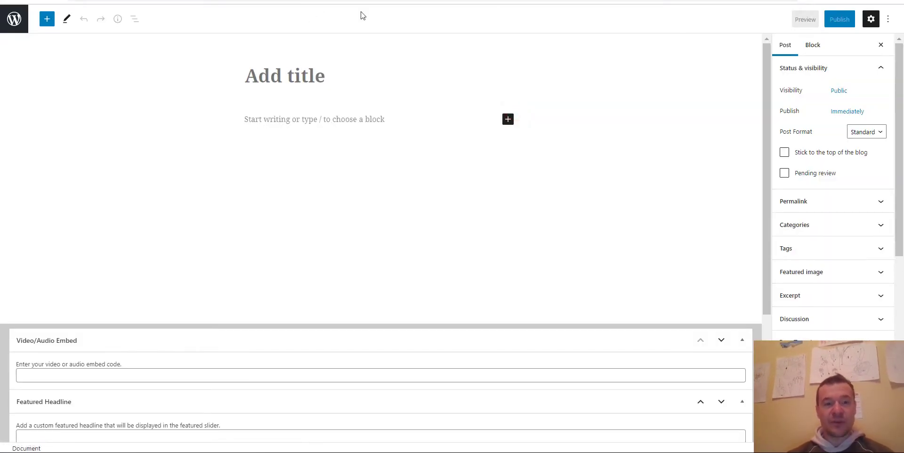
{"action": "left_click", "coordinate": [289, 76]}
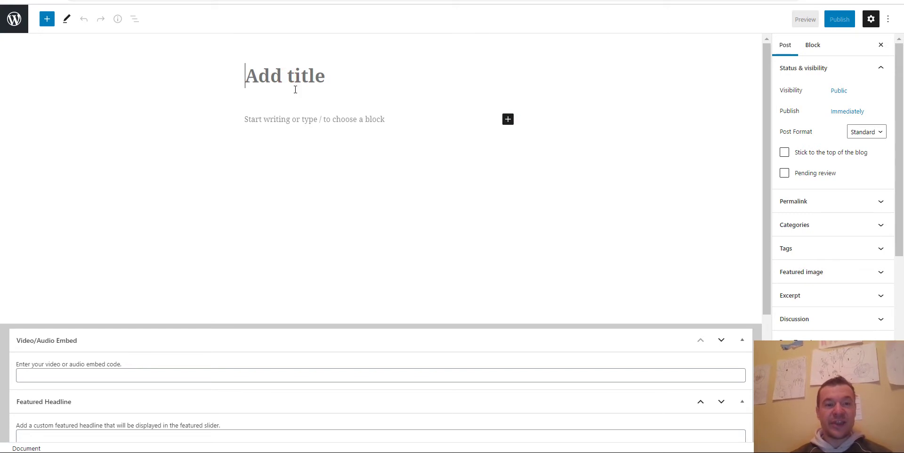
{"action": "type", "text": "USD - R"}
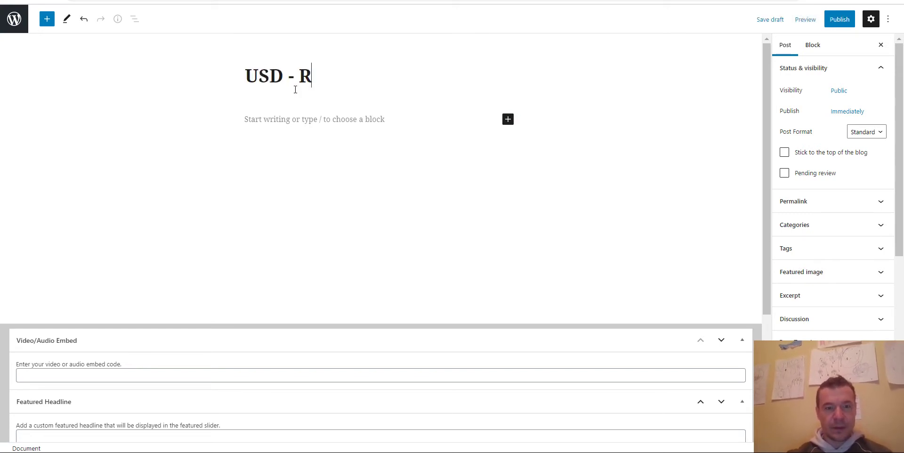
{"action": "key", "text": "BackSpace"}
{"action": "type", "text": "E"}
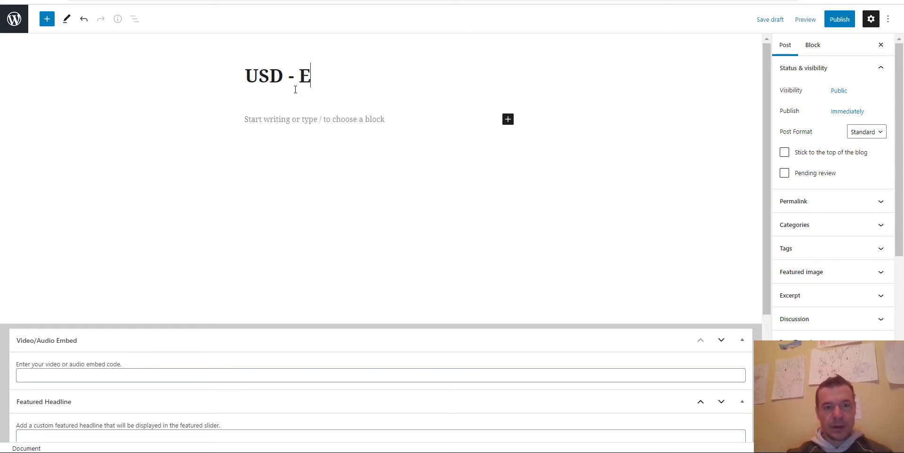
{"action": "type", "text": "UR Conversion"}
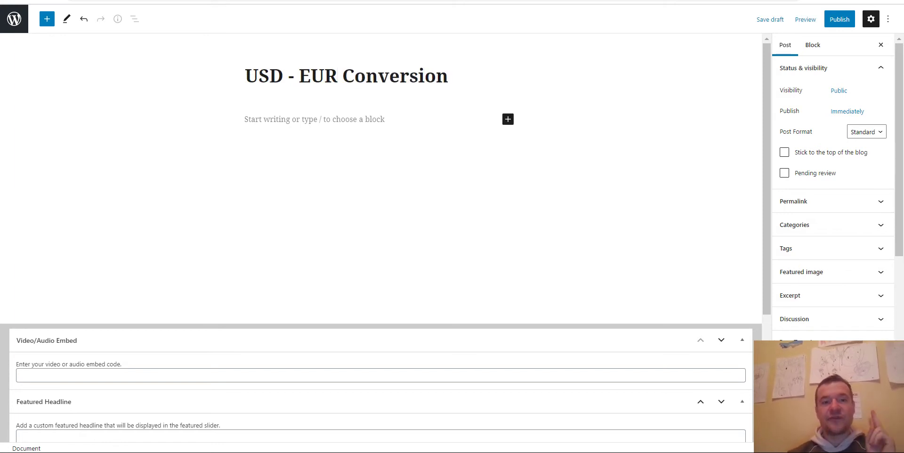
Copy the sample crawlomatic-scraper shortcode from the documentation page and try pasting it into the post body.
{"action": "left_click", "coordinate": [252, 0]}
{"action": "left_click", "coordinate": [231, 235]}
{"action": "left_click", "coordinate": [201, 239]}
{"action": "key", "text": "ctrl+c"}
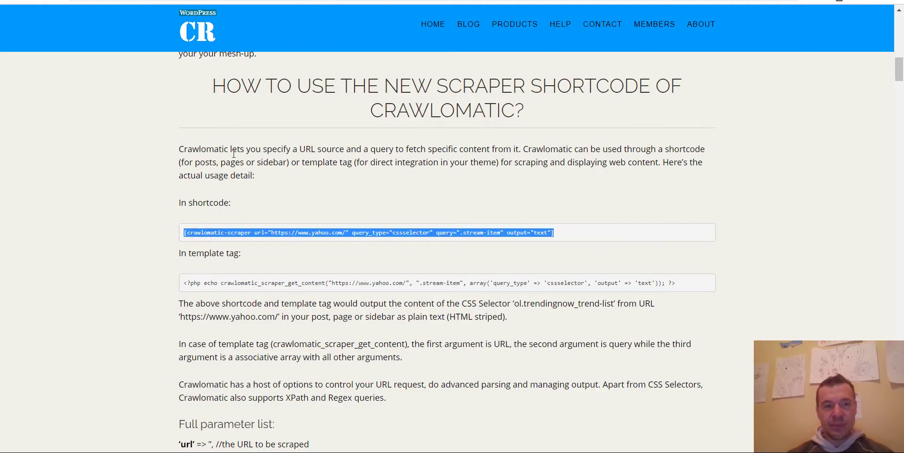
{"action": "left_click", "coordinate": [207, 1]}
{"action": "left_click", "coordinate": [276, 123]}
{"action": "key", "text": "ctrl+v"}
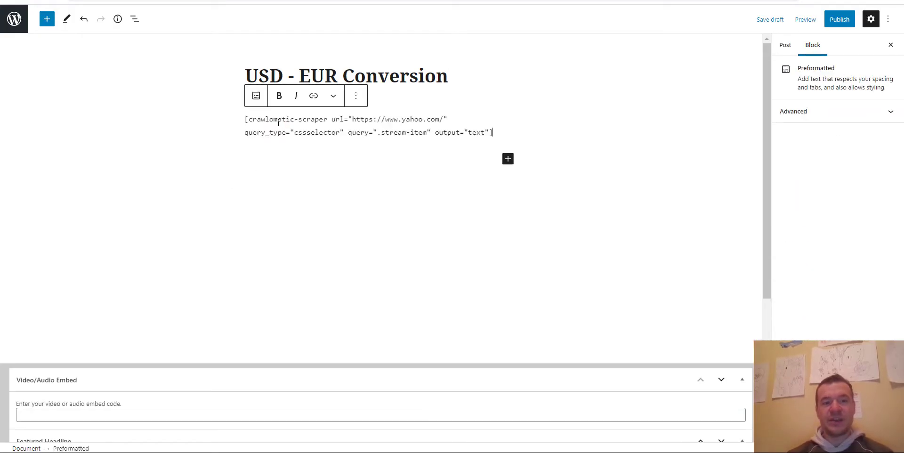
{"action": "key", "text": "ctrl+z"}
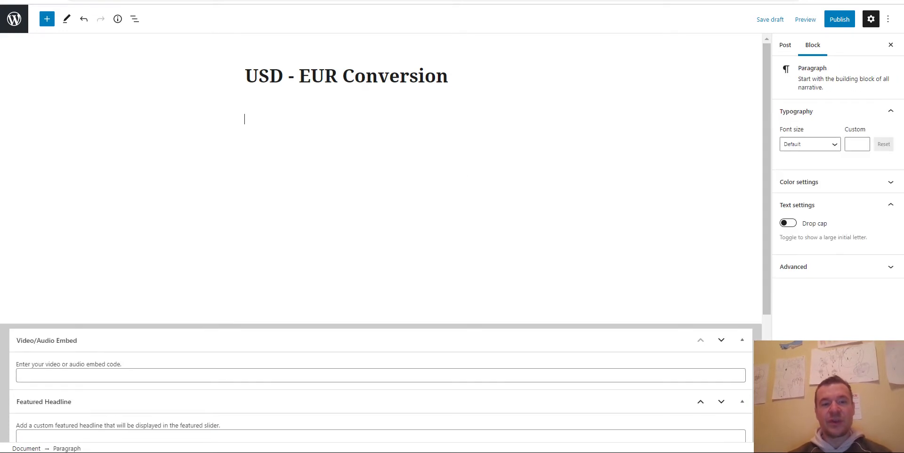
Look at the available blocks, close the block list, and paste the copied scraper shortcode into the post body.
{"action": "left_click", "coordinate": [508, 118]}
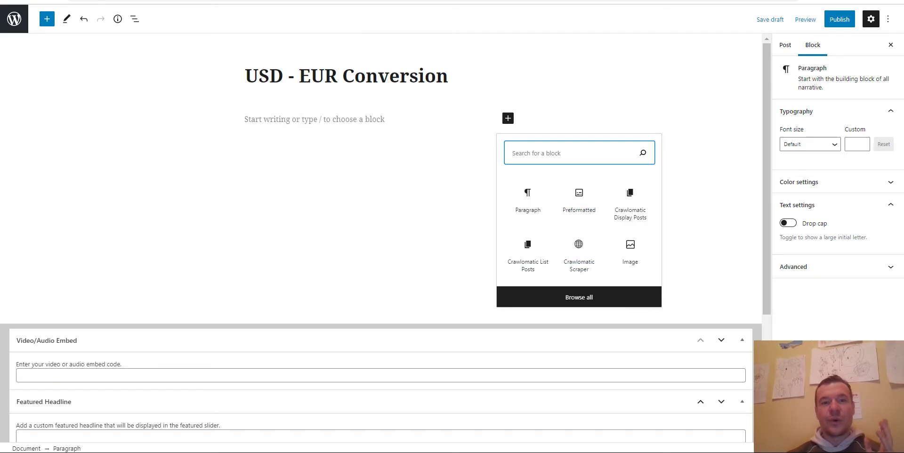
{"action": "left_click", "coordinate": [438, 1]}
{"action": "left_click", "coordinate": [235, 1]}
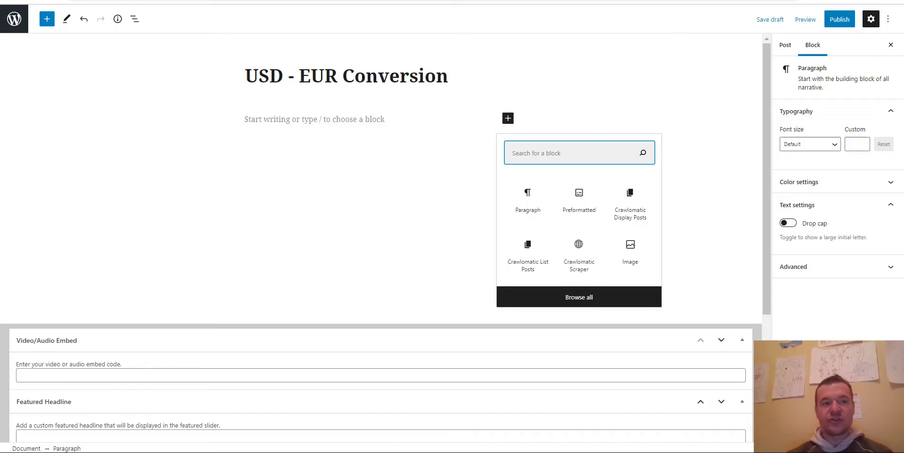
{"action": "left_click", "coordinate": [274, 117]}
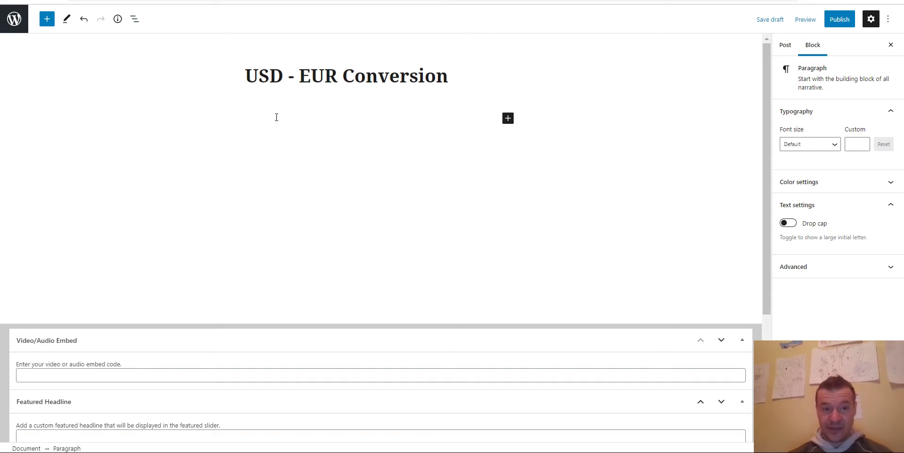
{"action": "key", "text": "ctrl+v"}
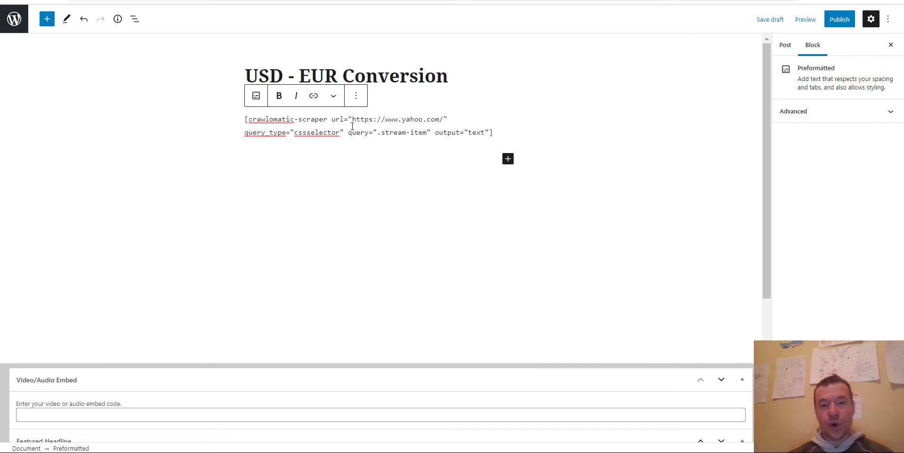
{"action": "left_click", "coordinate": [329, 0]}
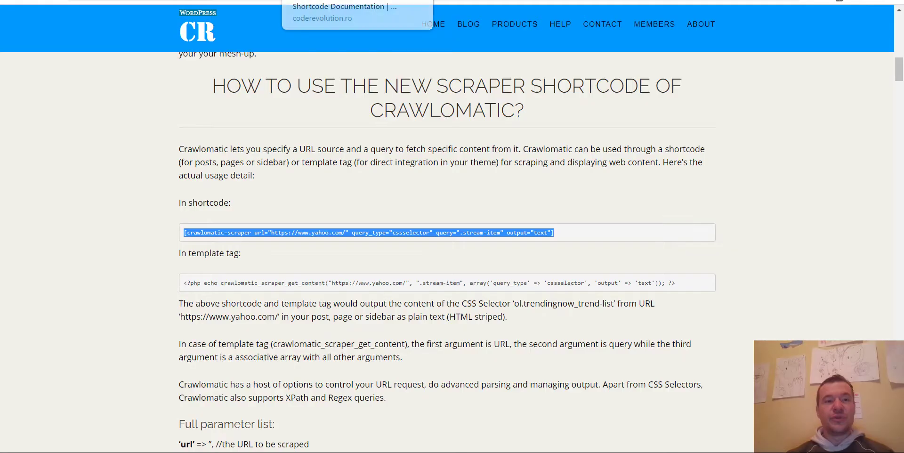
{"action": "left_click", "coordinate": [330, 1]}
{"action": "left_click", "coordinate": [330, 0]}
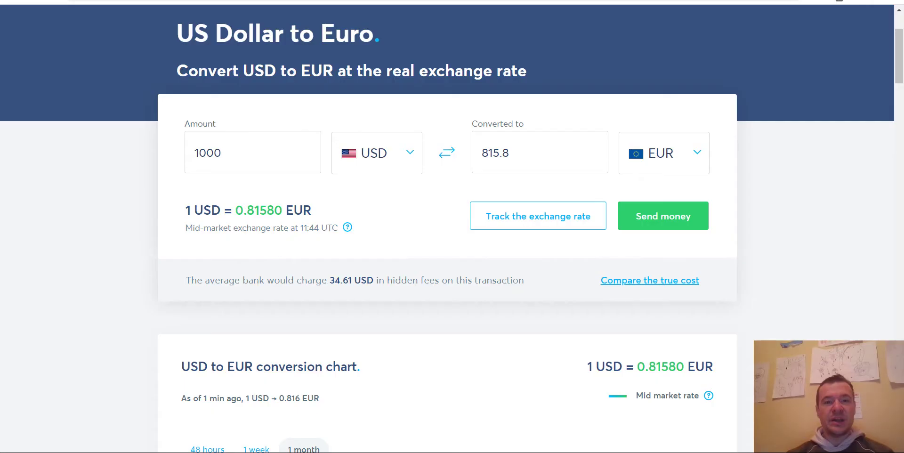
{"action": "left_click", "coordinate": [263, 0]}
{"action": "left_click_drag", "start_coordinate": [352, 119], "coordinate": [443, 119]}
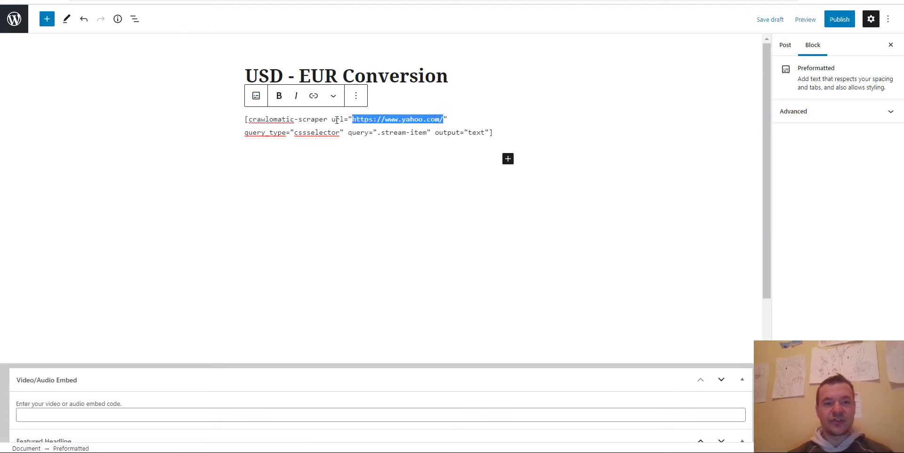
{"action": "key", "text": "BackSpace"}
{"action": "type", "text": "https://transferwise.com/gb/currency-converter/usd-to-eur-rate"}
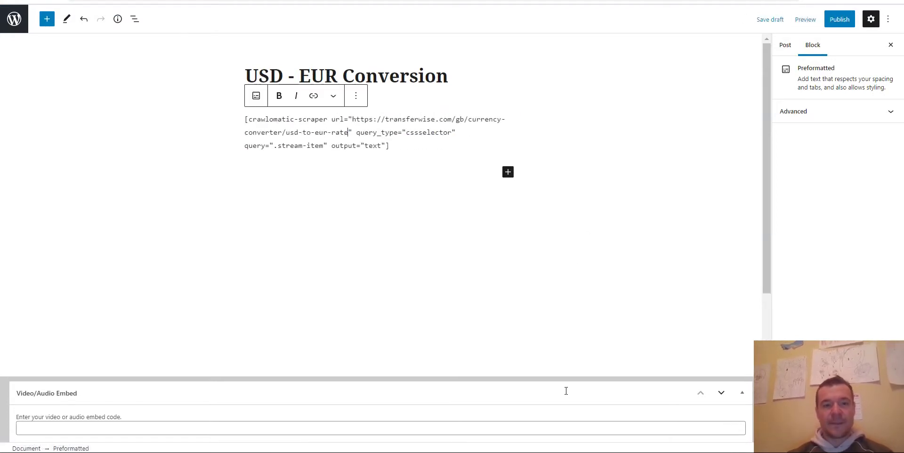
Turn the TransferWise URL in the shortcode into a link and open the linked page to check it.
{"action": "left_click", "coordinate": [352, 117], "text": "shift"}
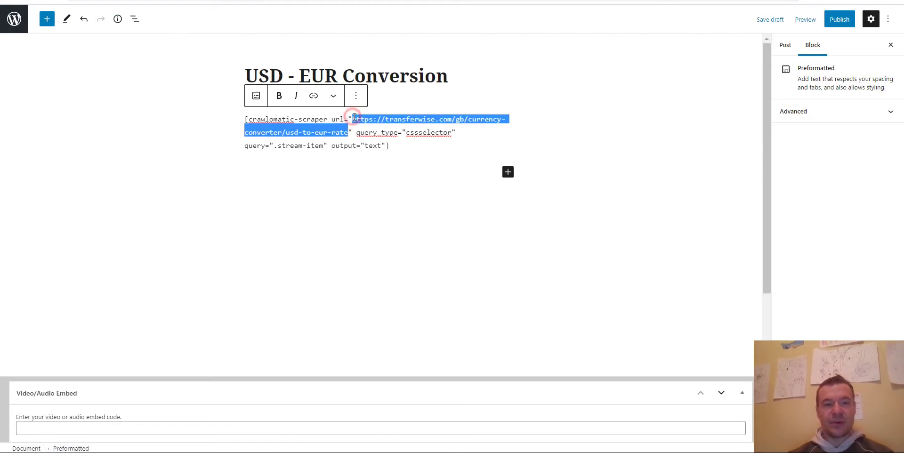
{"action": "key", "text": "ctrl+k"}
{"action": "left_click", "coordinate": [337, 158]}
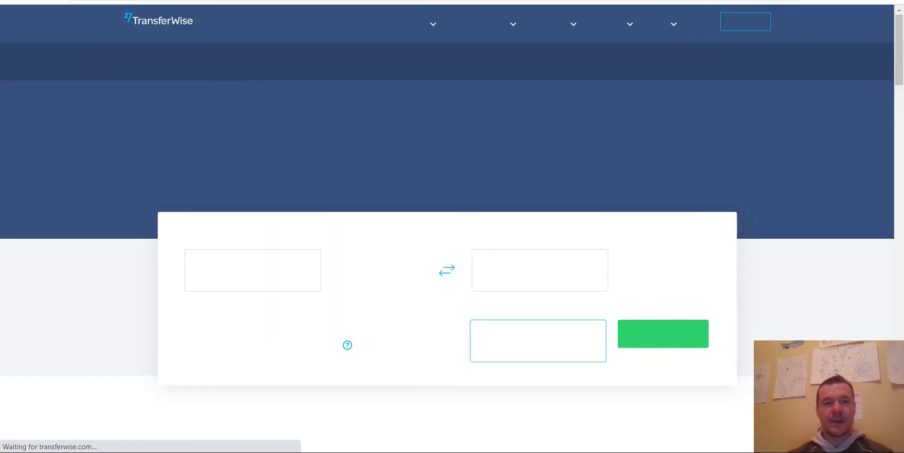
{"action": "key", "text": "ctrl+w"}
{"action": "left_click", "coordinate": [283, 209]}
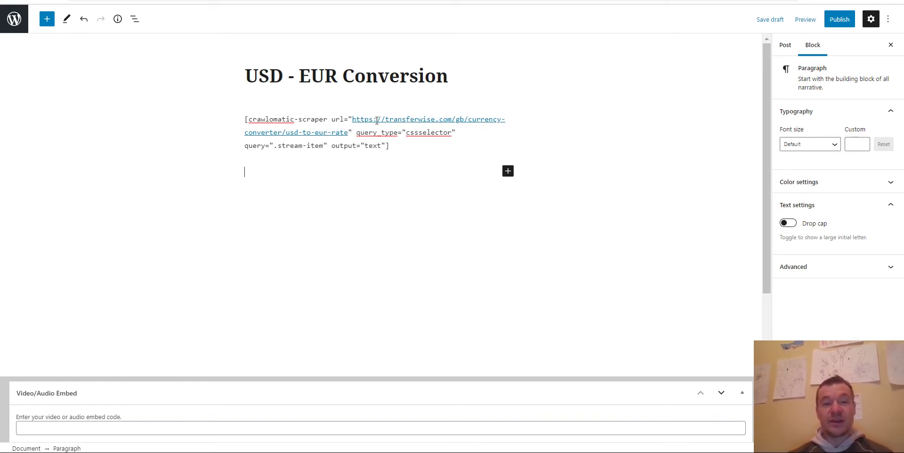
Undo the link on the TransferWise URL in the shortcode.
{"action": "left_click", "coordinate": [350, 119]}
{"action": "key", "text": "ctrl+z"}
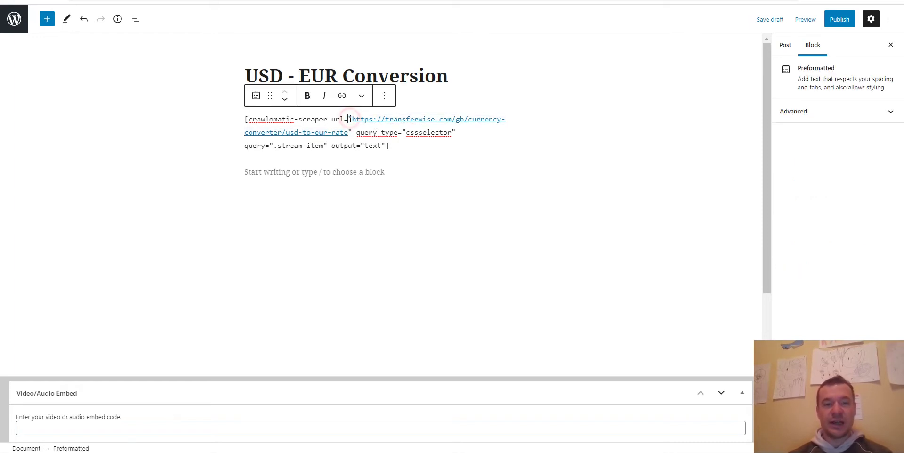
{"action": "key", "text": "ctrl+z"}
{"action": "key", "text": "ctrl+c"}
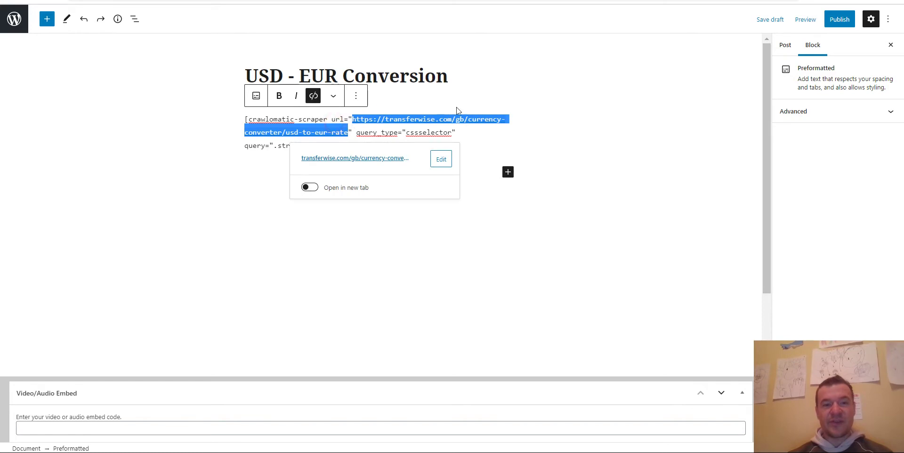
{"action": "left_click", "coordinate": [455, 106]}
{"action": "key", "text": "ctrl+z"}
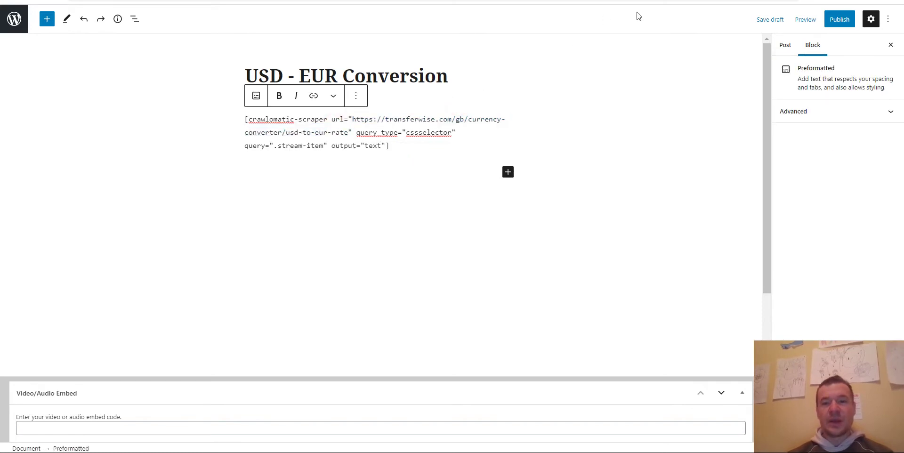
View the post's markup in the code editor and return to the visual editor.
{"action": "left_click", "coordinate": [888, 19]}
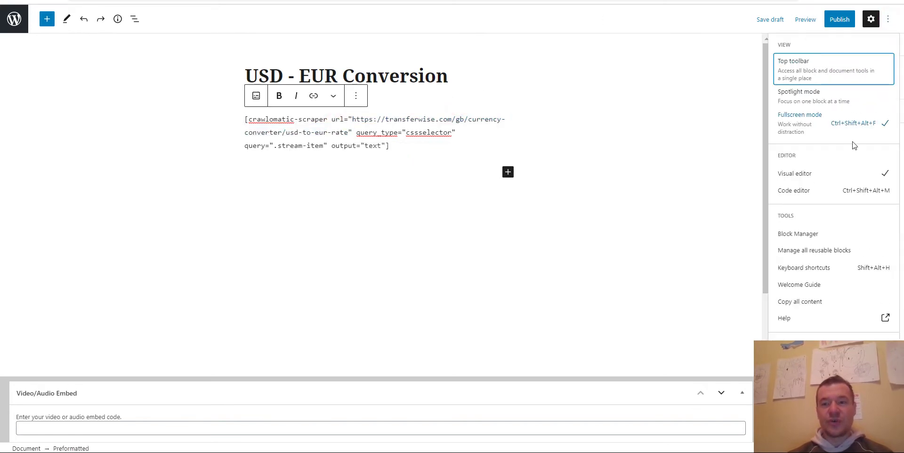
{"action": "left_click", "coordinate": [809, 193]}
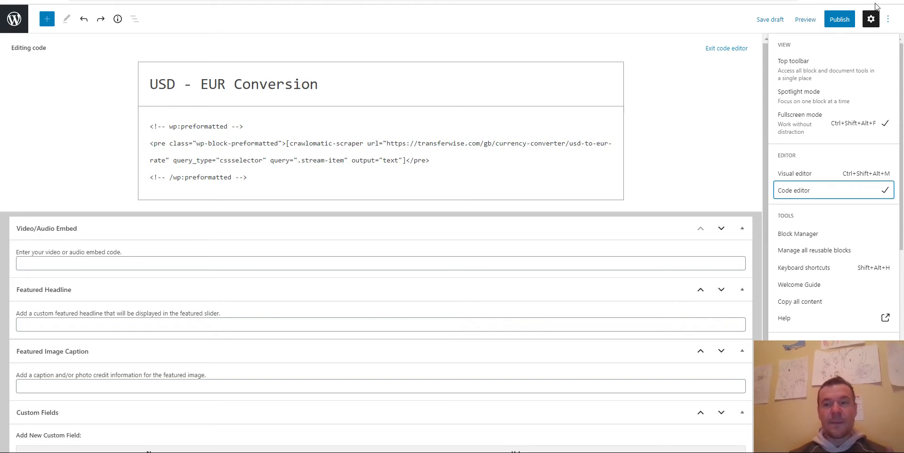
{"action": "left_click", "coordinate": [721, 49]}
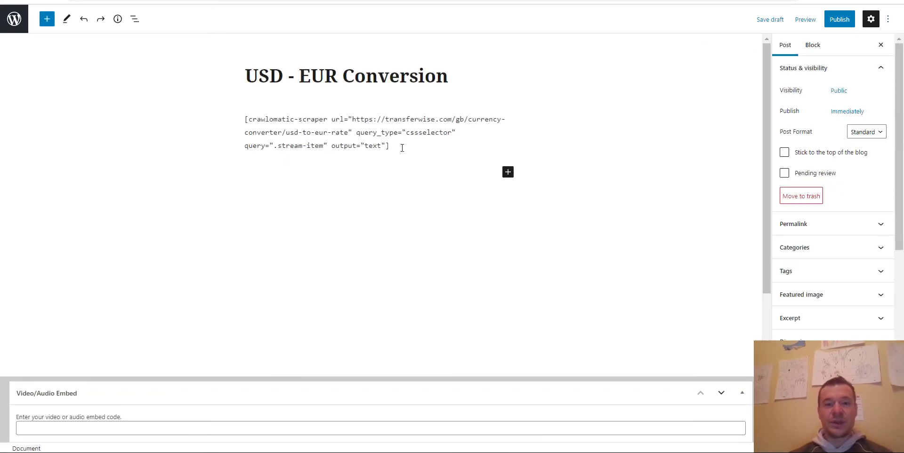
Delete the shortcode text from the post body and insert a Crawlomatic Scraper block below the emptied block.
{"action": "left_click", "coordinate": [392, 144]}
{"action": "key", "text": "ctrl+a"}
{"action": "key", "text": "BackSpace"}
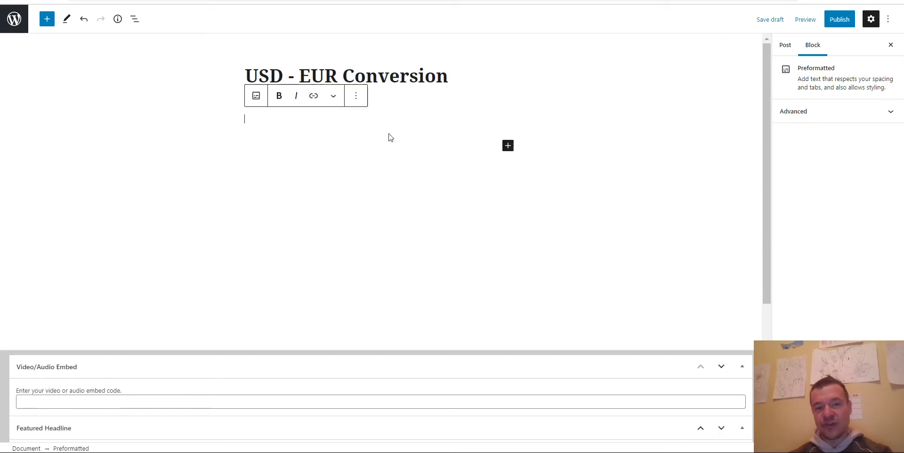
{"action": "left_click", "coordinate": [508, 146]}
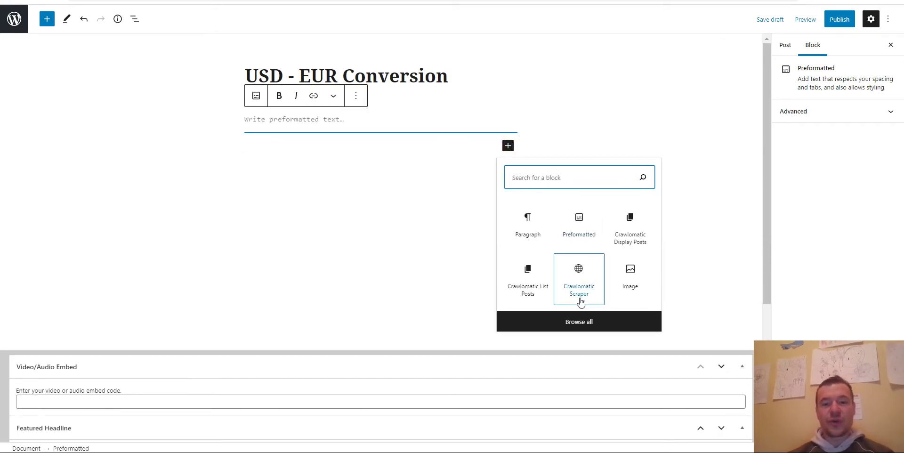
{"action": "left_click", "coordinate": [579, 280]}
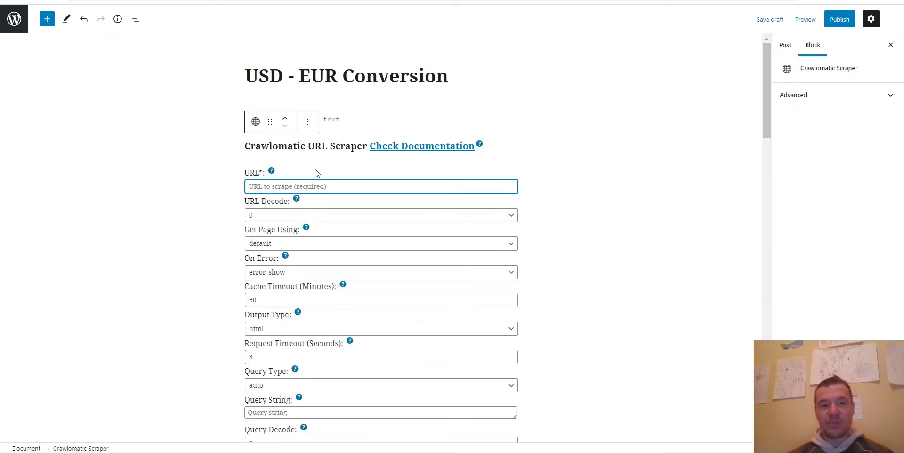
{"action": "scroll", "coordinate": [283, 188], "scroll_direction": "down", "scroll_amount": 4}
{"action": "scroll", "coordinate": [295, 208], "scroll_direction": "up", "scroll_amount": 4}
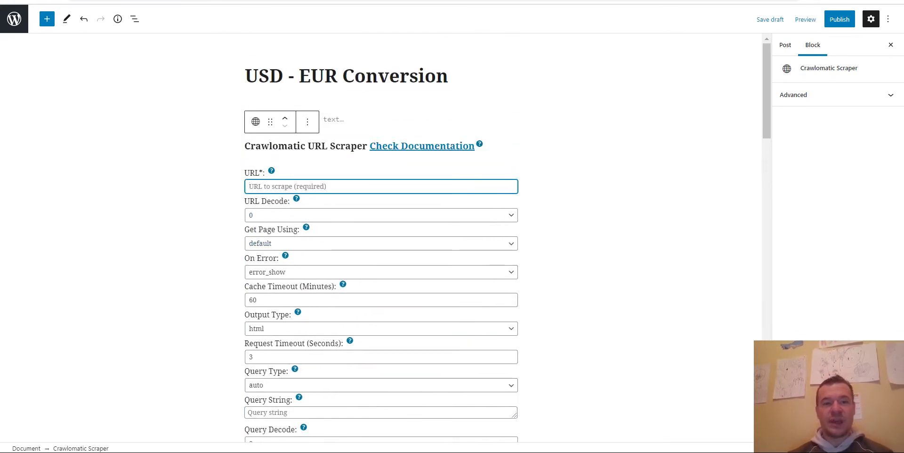
{"action": "key", "text": "ctrl+Tab"}
{"action": "key", "text": "ctrl+shift+Tab"}
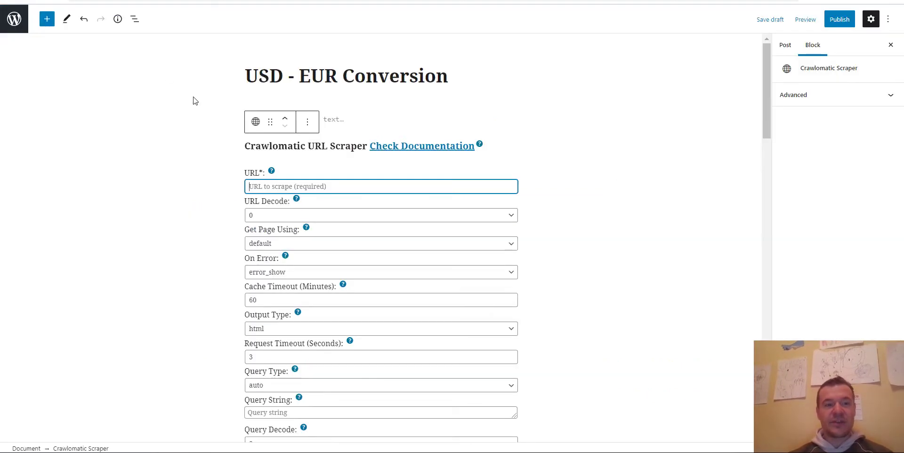
{"action": "key", "text": "ctrl+v"}
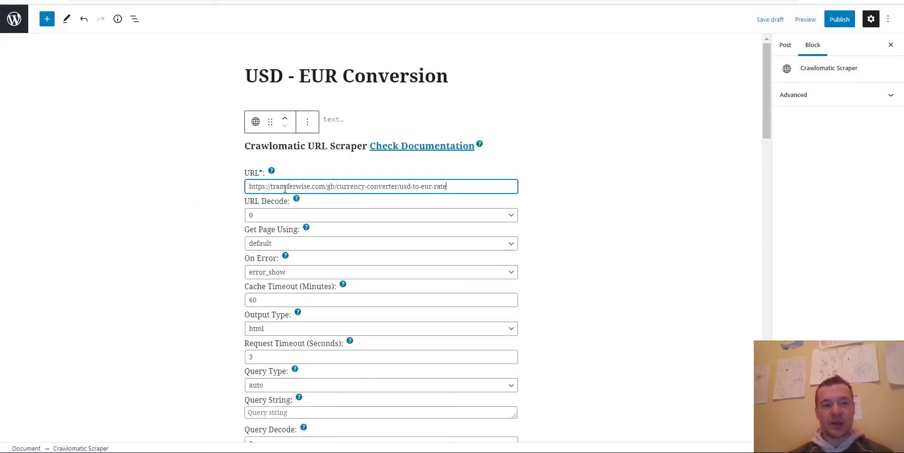
{"action": "left_click_drag", "start_coordinate": [461, 191], "coordinate": [242, 186]}
{"action": "key", "text": "ctrl+c"}
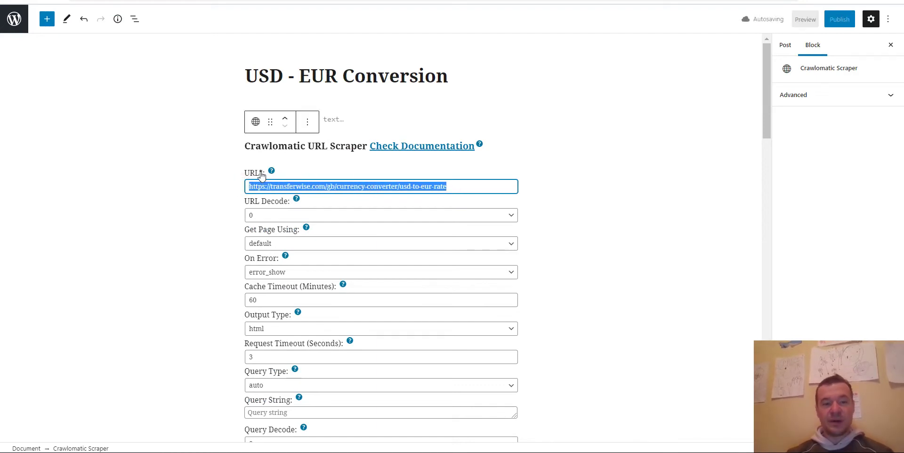
{"action": "scroll", "coordinate": [226, 188], "scroll_direction": "down", "scroll_amount": 1}
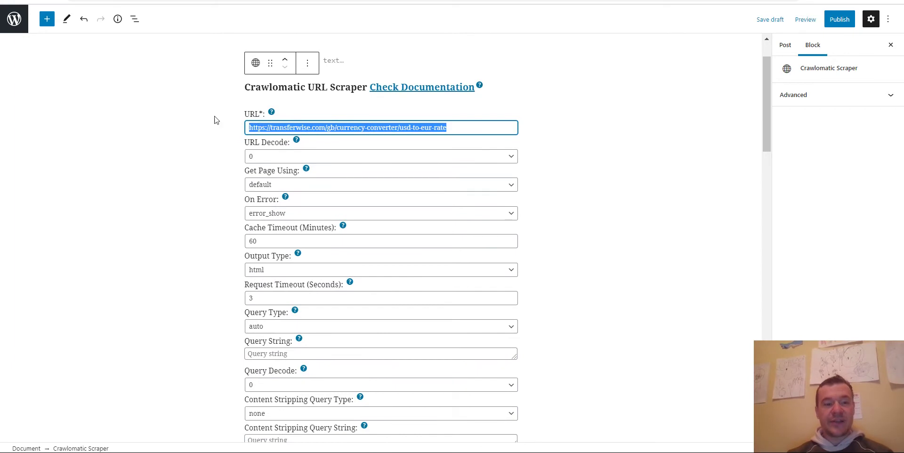
{"action": "left_click", "coordinate": [207, 185]}
{"action": "scroll", "coordinate": [231, 207], "scroll_direction": "down", "scroll_amount": 1}
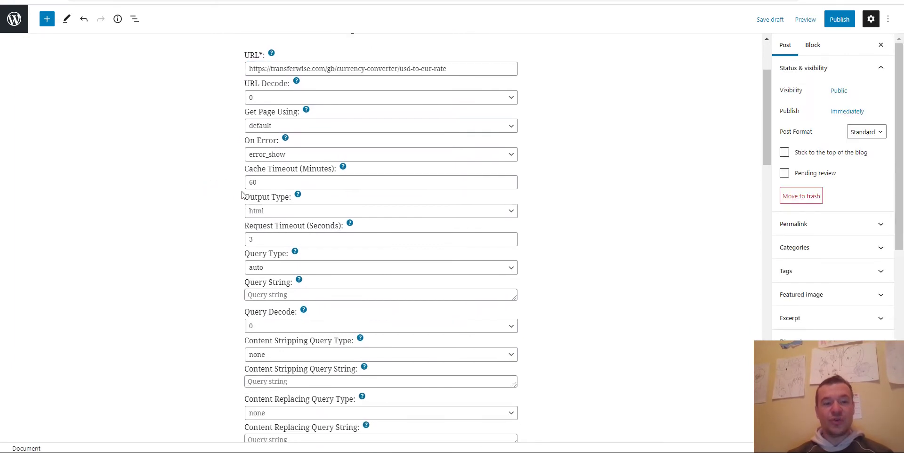
Set the Crawlomatic Scraper block's query type to xpath.
{"action": "left_click", "coordinate": [266, 270]}
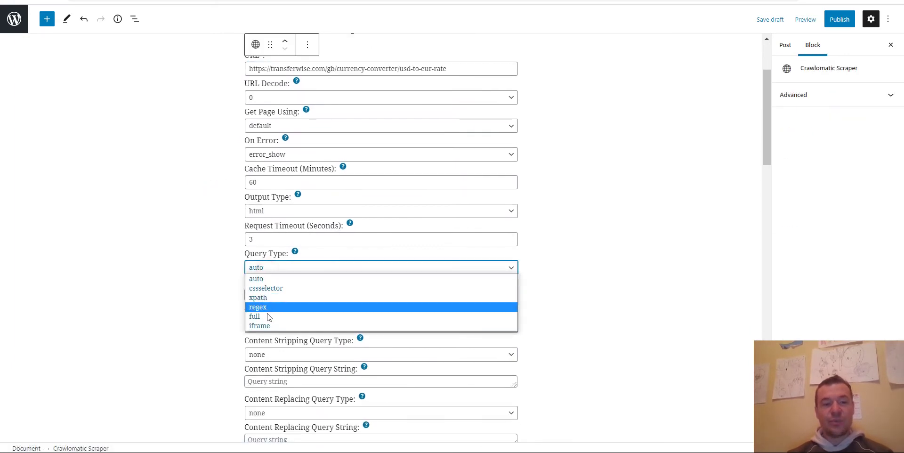
{"action": "left_click", "coordinate": [258, 297]}
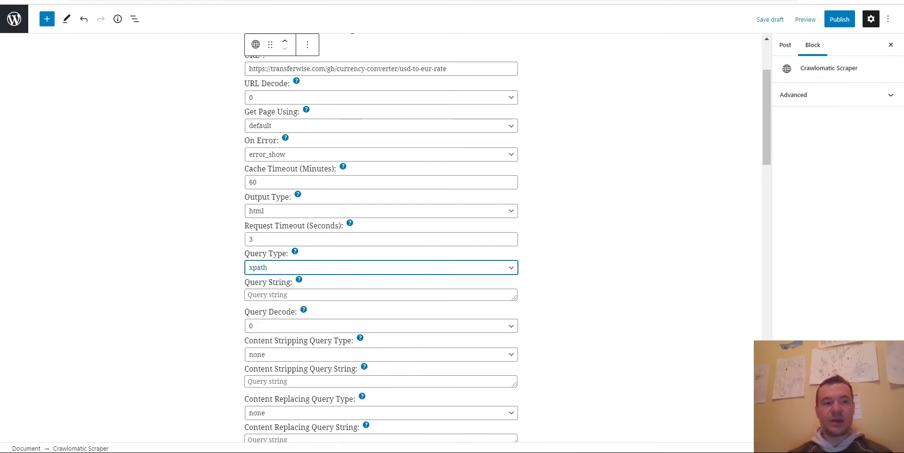
{"action": "left_click", "coordinate": [169, 1]}
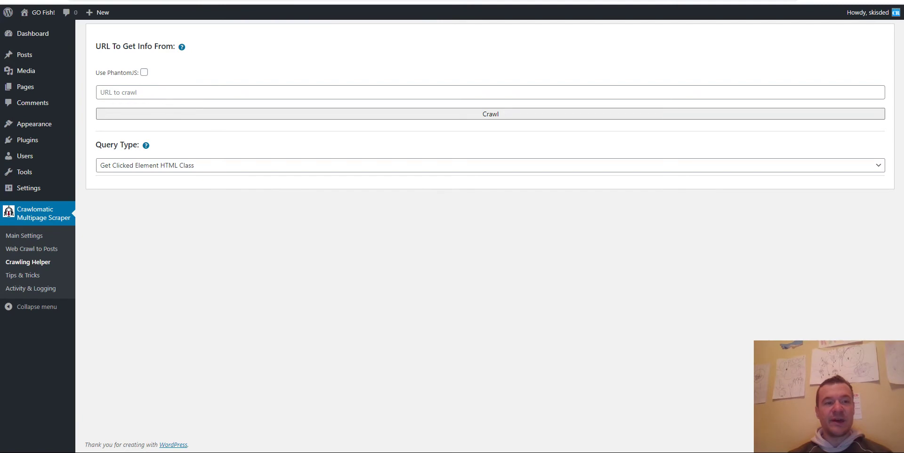
{"action": "left_click", "coordinate": [76, 0]}
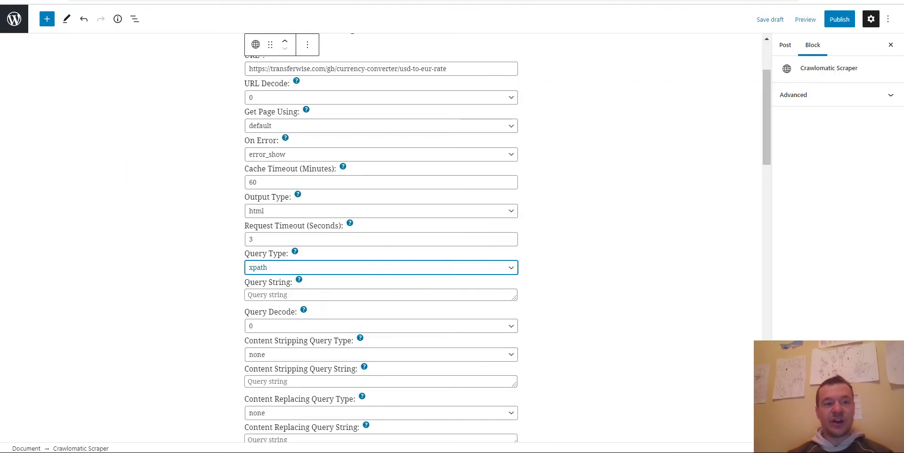
{"action": "left_click", "coordinate": [169, 1]}
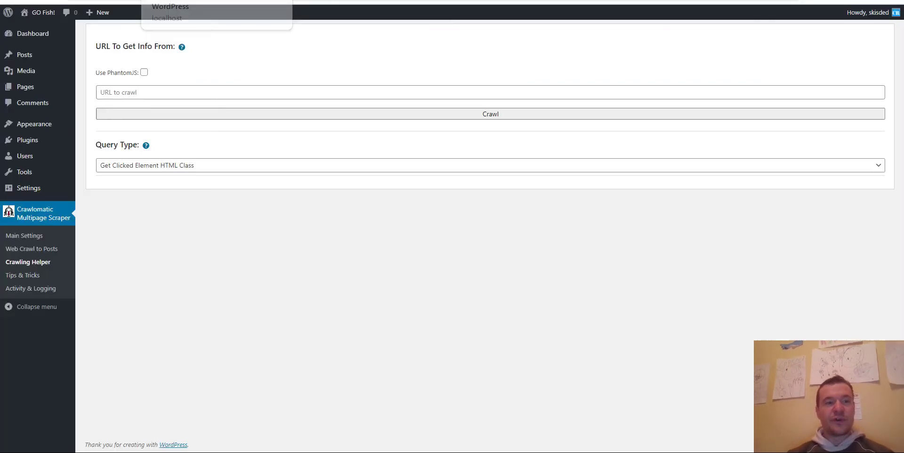
{"action": "left_click", "coordinate": [23, 266]}
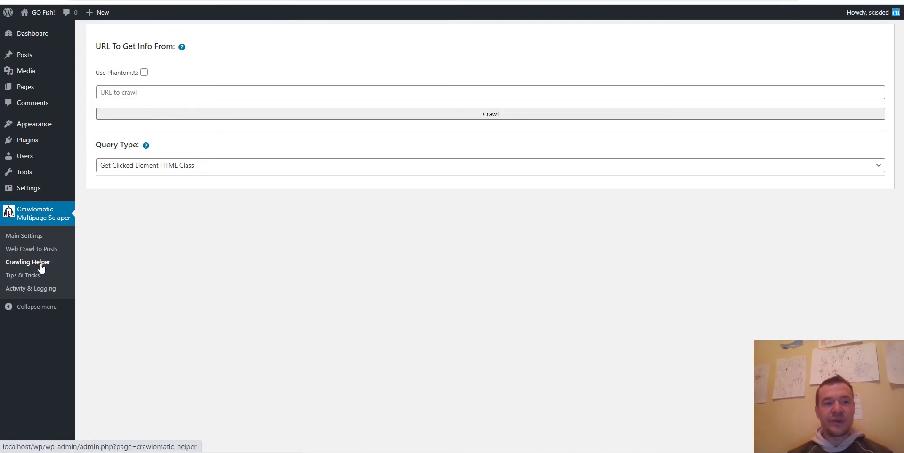
{"action": "left_click", "coordinate": [264, 1]}
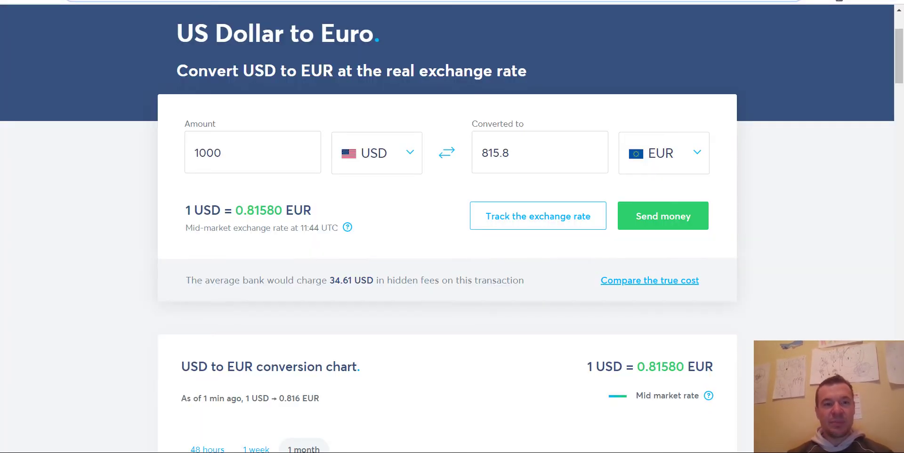
{"action": "left_click", "coordinate": [170, 1]}
{"action": "left_click", "coordinate": [183, 92]}
{"action": "key", "text": "ctrl+v"}
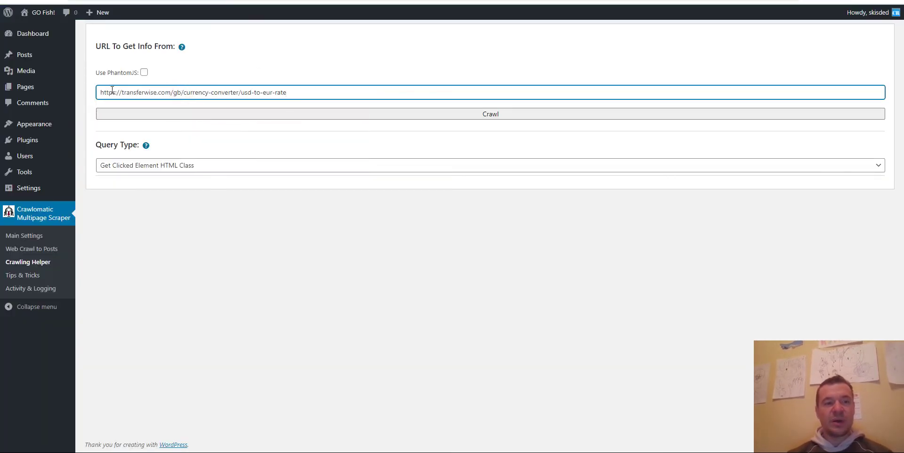
{"action": "left_click", "coordinate": [458, 109]}
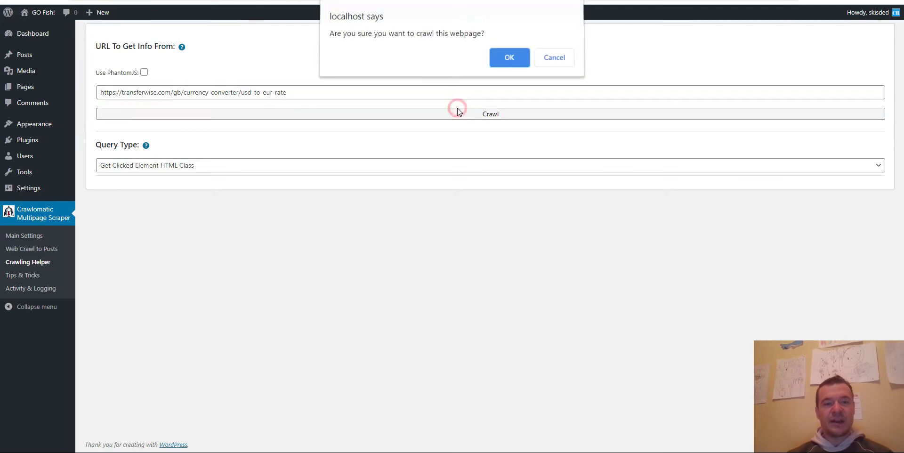
{"action": "left_click", "coordinate": [506, 56]}
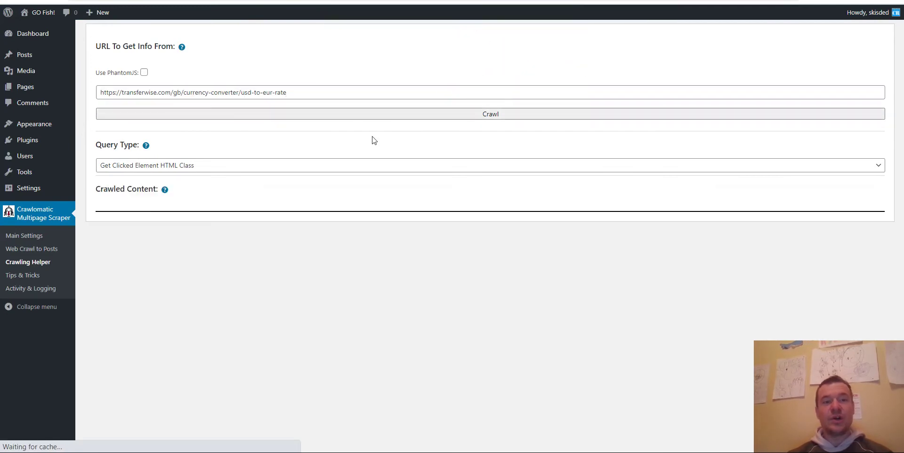
Accept the cookies in the crawled page and set the helper's query type to Get Clicked Element XPATH Expression.
{"action": "scroll", "coordinate": [368, 155], "scroll_direction": "down", "scroll_amount": 3}
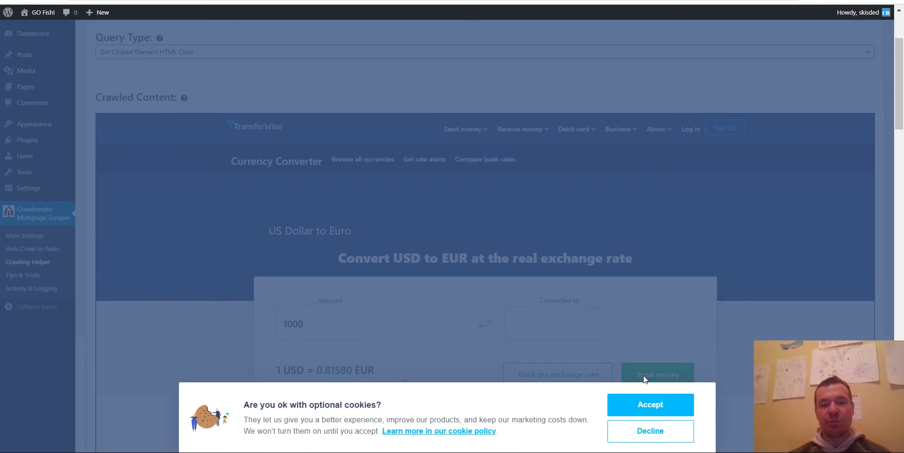
{"action": "left_click", "coordinate": [643, 408]}
{"action": "scroll", "coordinate": [490, 254], "scroll_direction": "down", "scroll_amount": 4}
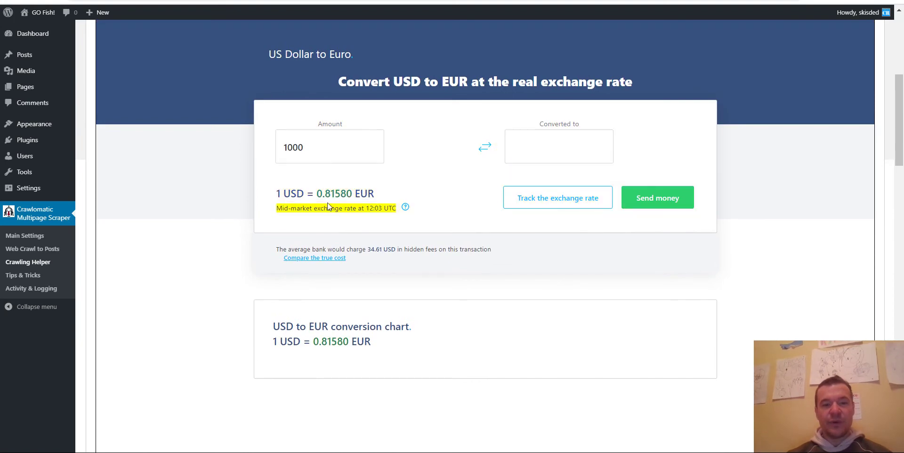
{"action": "scroll", "coordinate": [282, 169], "scroll_direction": "up", "scroll_amount": 4}
{"action": "scroll", "coordinate": [278, 181], "scroll_direction": "down", "scroll_amount": 3}
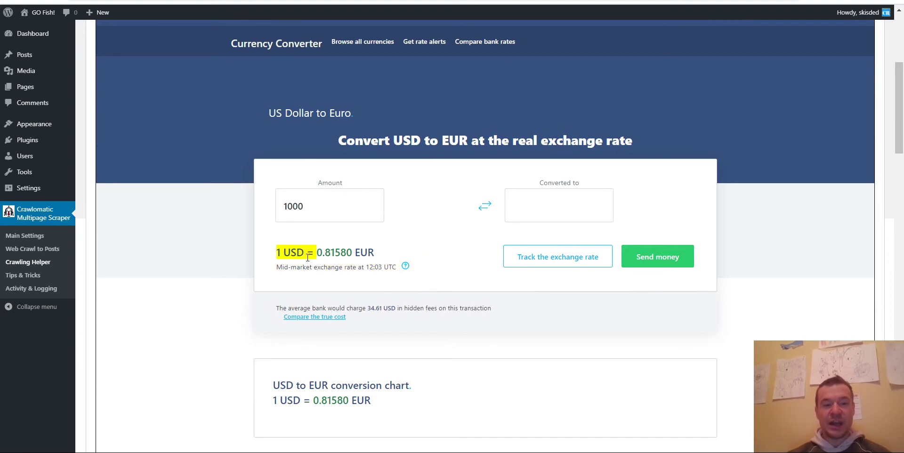
{"action": "scroll", "coordinate": [282, 254], "scroll_direction": "up", "scroll_amount": 5}
{"action": "left_click", "coordinate": [173, 171]}
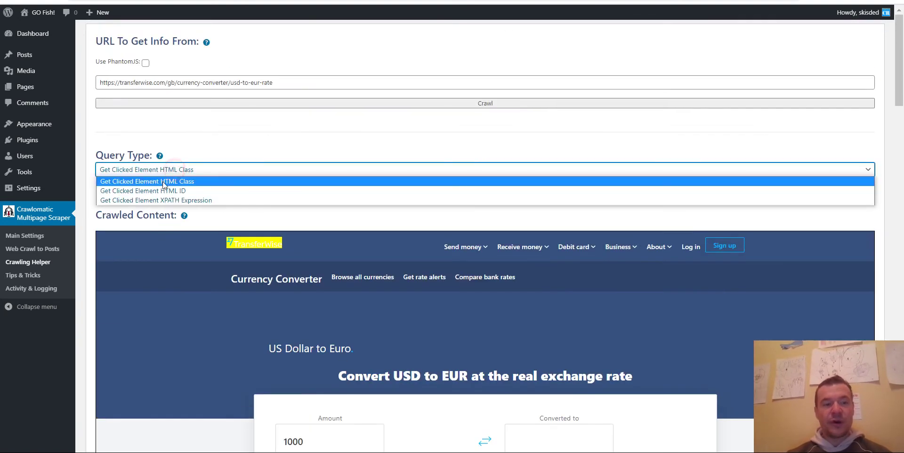
{"action": "left_click", "coordinate": [180, 201]}
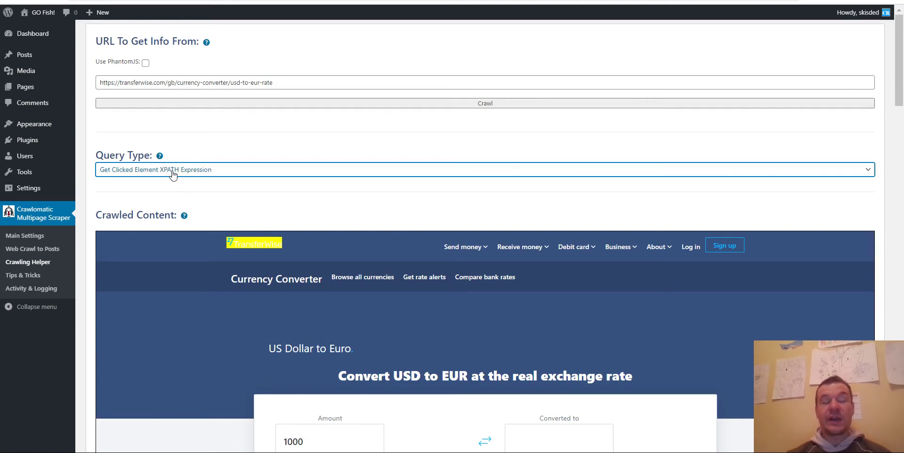
Pick the USD to EUR exchange rate element in the crawled content and copy its XPath expression.
{"action": "scroll", "coordinate": [259, 212], "scroll_direction": "down", "scroll_amount": 3}
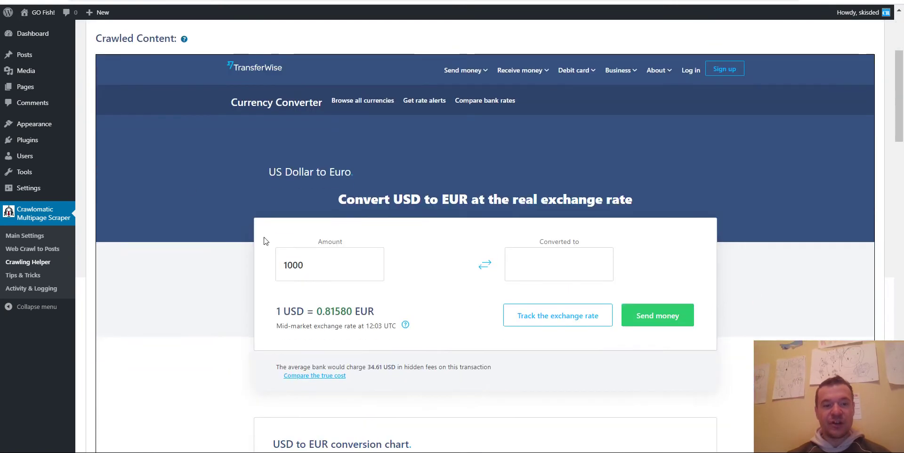
{"action": "left_click", "coordinate": [324, 319]}
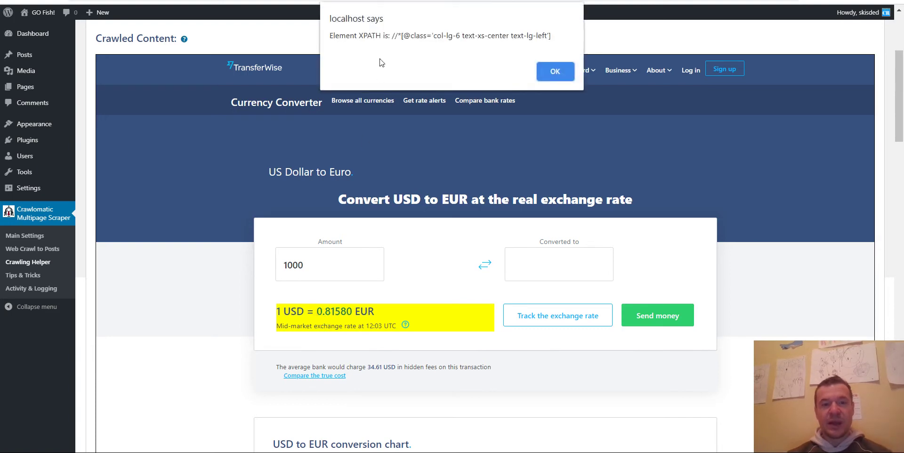
{"action": "left_click_drag", "start_coordinate": [393, 35], "coordinate": [555, 32]}
{"action": "key", "text": "ctrl+c"}
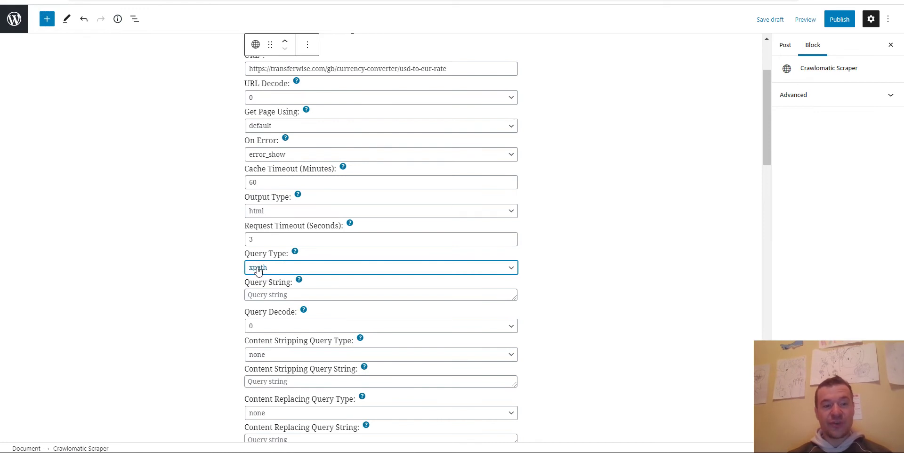
{"action": "left_click", "coordinate": [258, 295]}
{"action": "key", "text": "ctrl+v"}
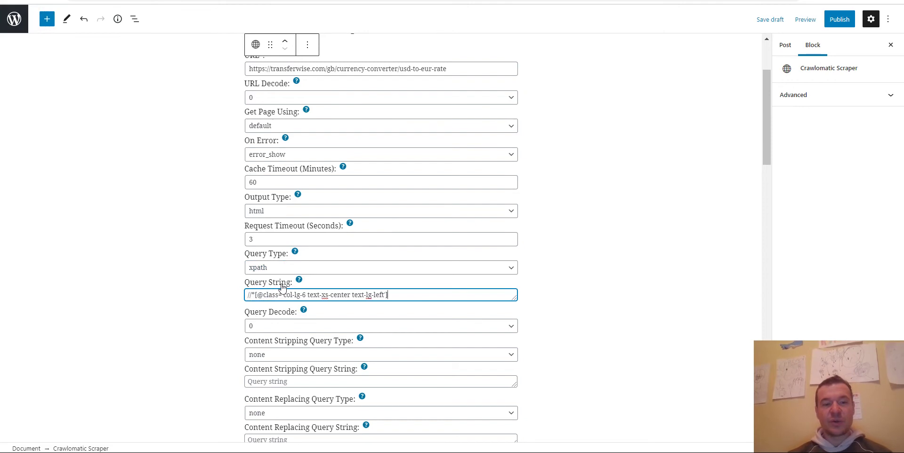
{"action": "scroll", "coordinate": [219, 272], "scroll_direction": "up", "scroll_amount": 2}
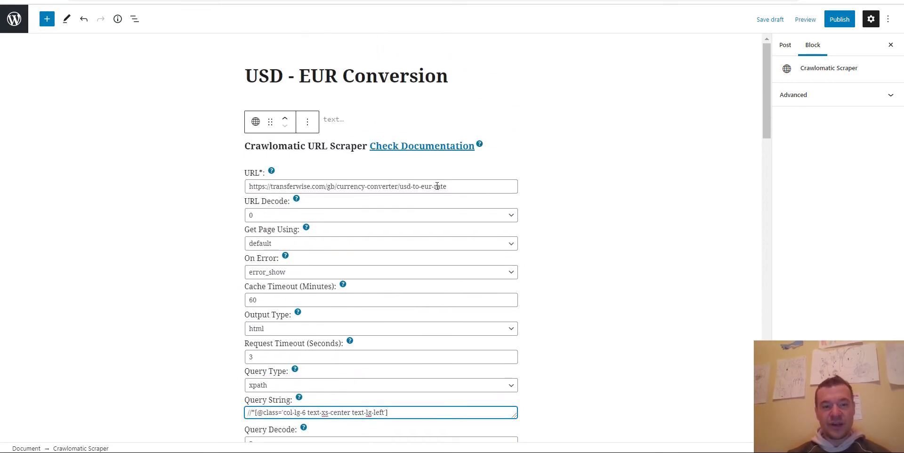
{"action": "scroll", "coordinate": [217, 227], "scroll_direction": "down", "scroll_amount": 2}
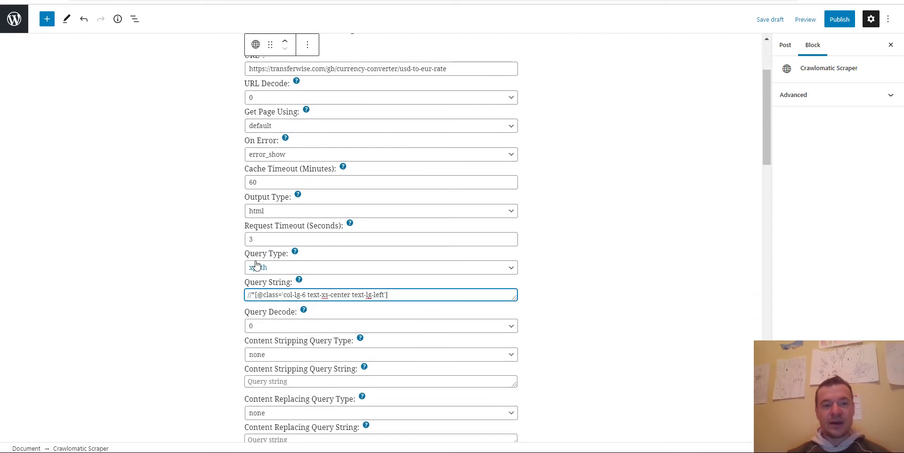
{"action": "scroll", "coordinate": [561, 218], "scroll_direction": "up", "scroll_amount": 2}
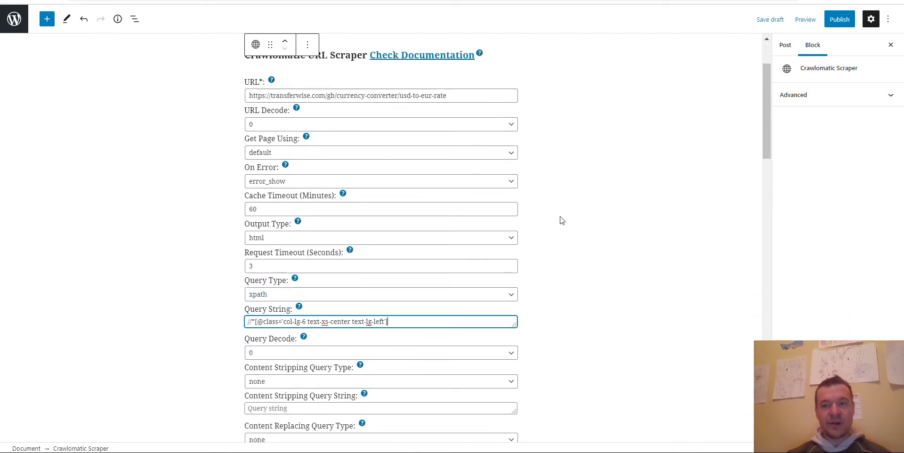
Publish the USD - EUR Conversion post and view the scraped exchange rate on the live page.
{"action": "left_click", "coordinate": [844, 27]}
{"action": "left_click", "coordinate": [824, 19]}
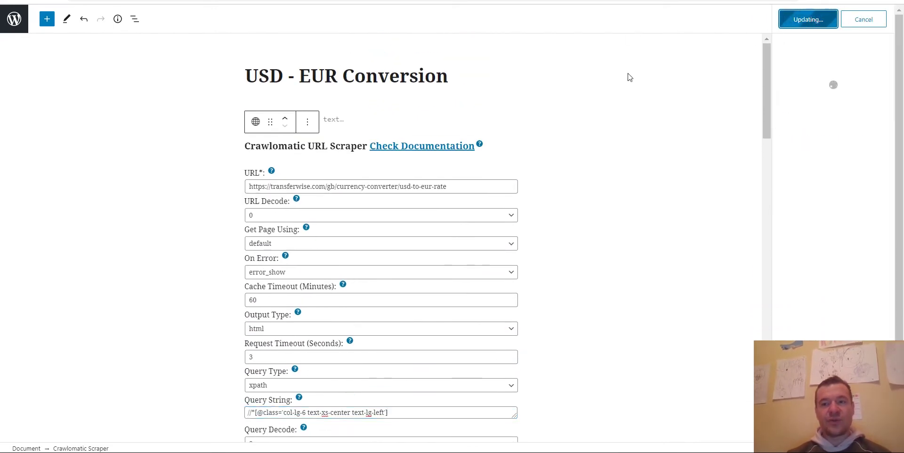
{"action": "left_click", "coordinate": [96, 423]}
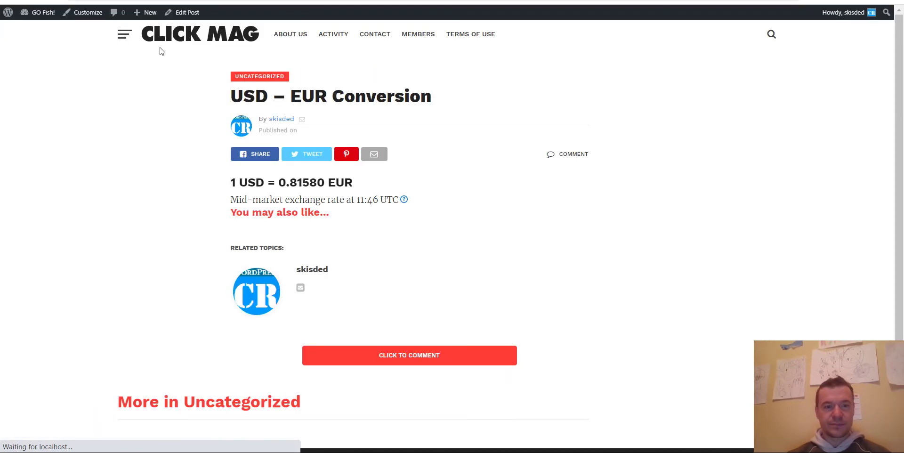
{"action": "left_click_drag", "start_coordinate": [230, 182], "coordinate": [342, 199]}
{"action": "left_click", "coordinate": [317, 183]}
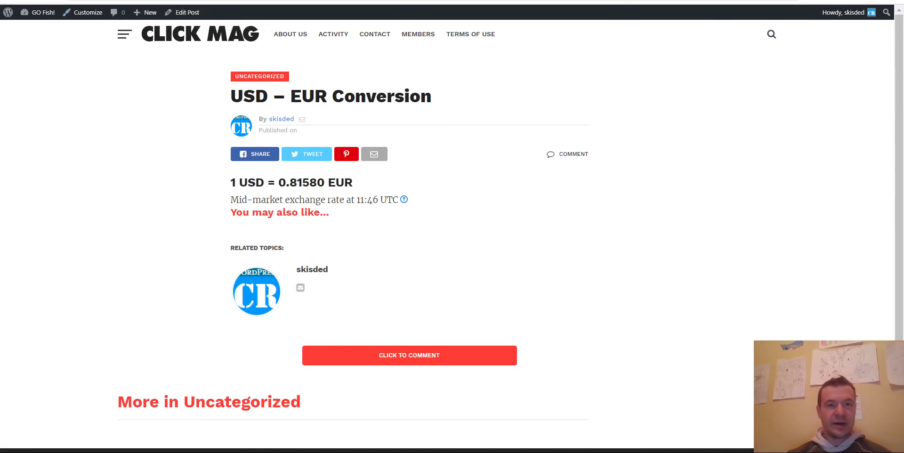
Return to the post in the block editor and close the welcome guide.
{"action": "key", "text": "ctrl+Tab"}
{"action": "key", "text": "ctrl+Tab"}
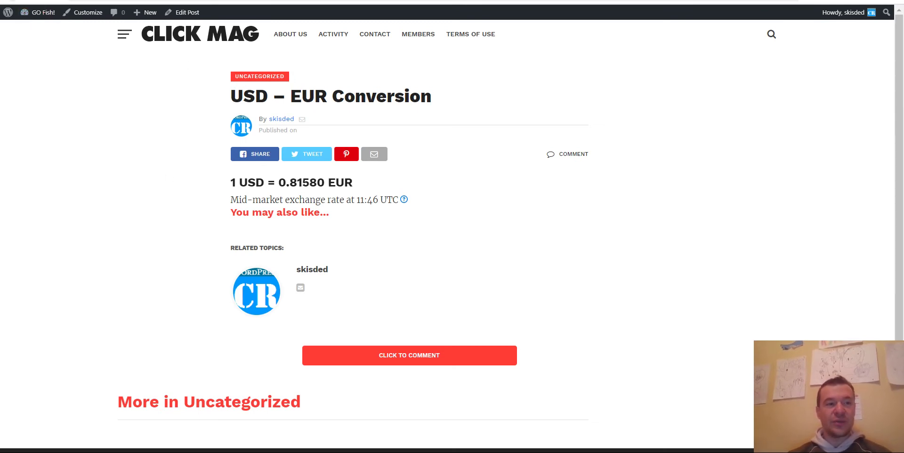
{"action": "key", "text": "F5"}
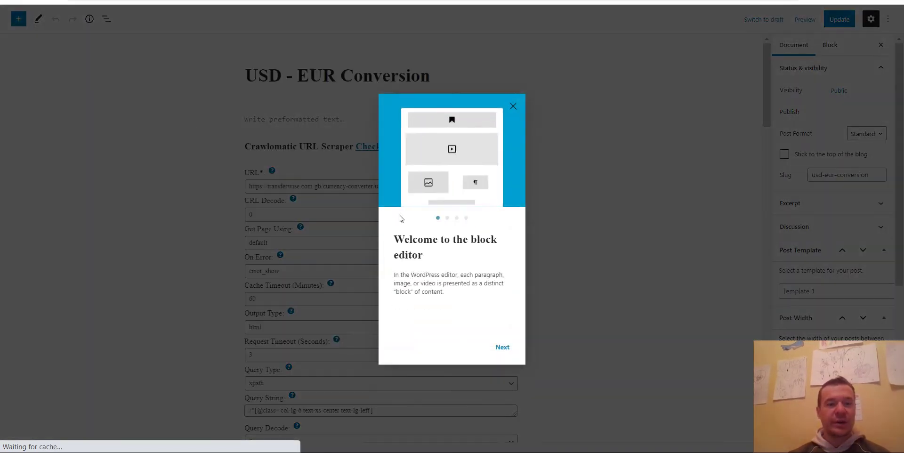
{"action": "left_click", "coordinate": [512, 110]}
Review the scraper block's settings down to Enable Debug Mode, then examine its Cache Timeout.
{"action": "scroll", "coordinate": [394, 216], "scroll_direction": "down", "scroll_amount": 12}
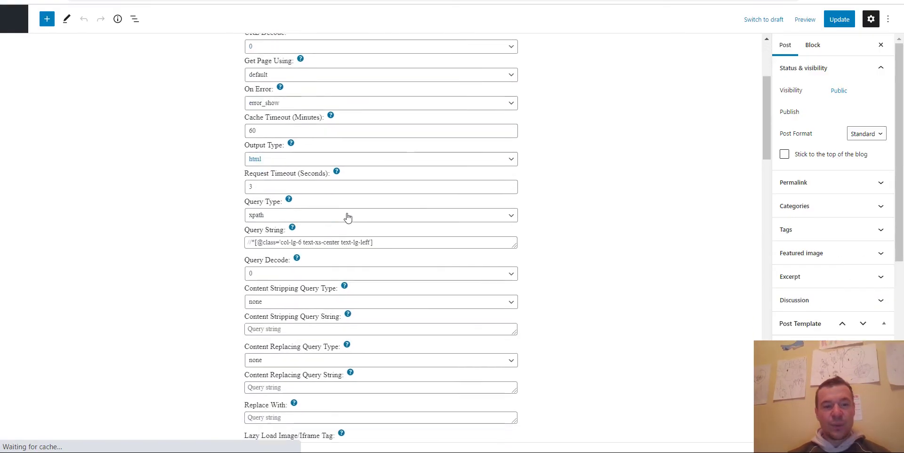
{"action": "scroll", "coordinate": [313, 231], "scroll_direction": "down", "scroll_amount": 5}
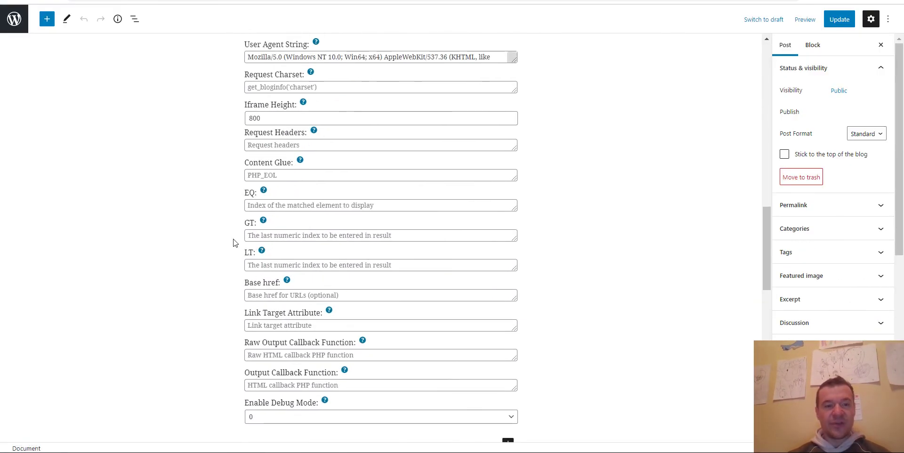
{"action": "scroll", "coordinate": [230, 242], "scroll_direction": "down", "scroll_amount": 4}
{"action": "scroll", "coordinate": [238, 261], "scroll_direction": "up", "scroll_amount": 15}
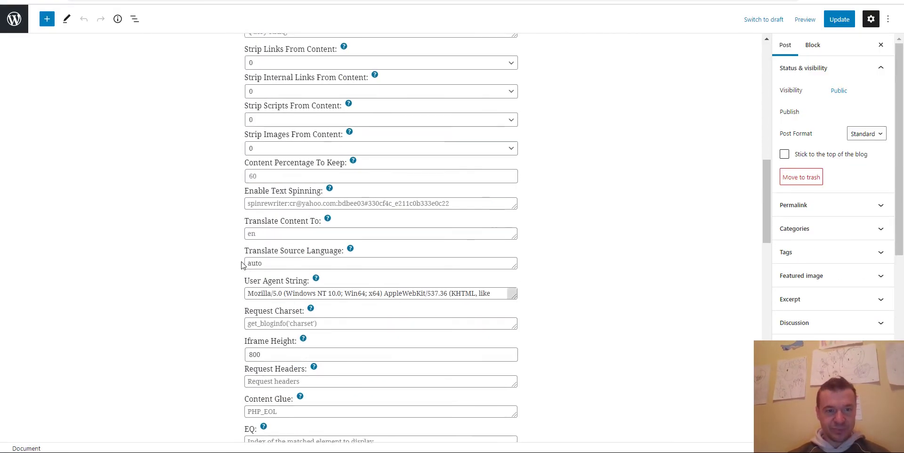
{"action": "scroll", "coordinate": [236, 262], "scroll_direction": "up", "scroll_amount": 3}
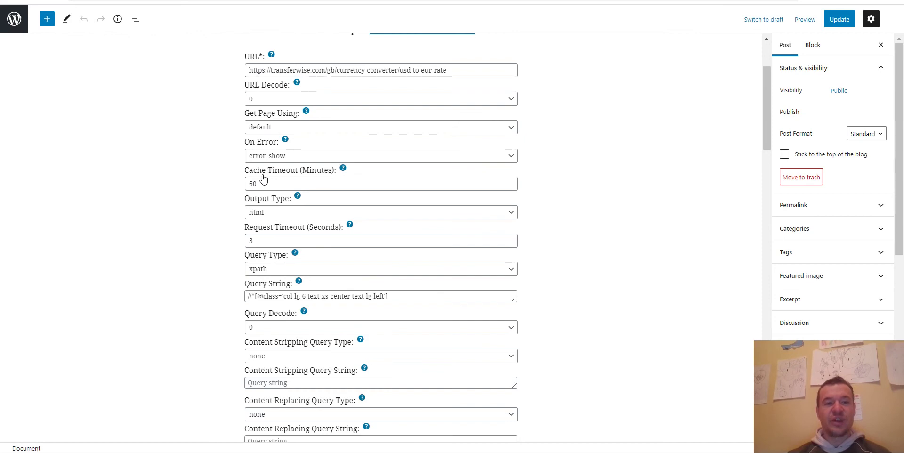
{"action": "left_click", "coordinate": [244, 183]}
{"action": "double_click", "coordinate": [244, 183]}
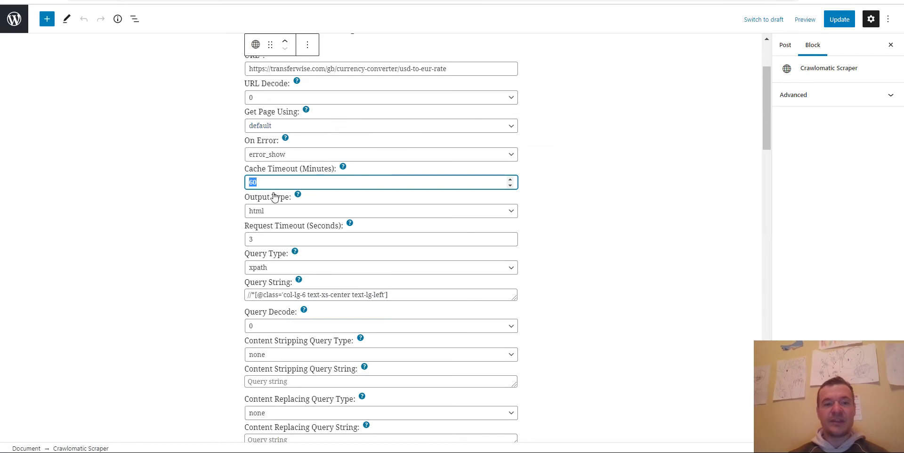
{"action": "scroll", "coordinate": [205, 193], "scroll_direction": "up", "scroll_amount": 3}
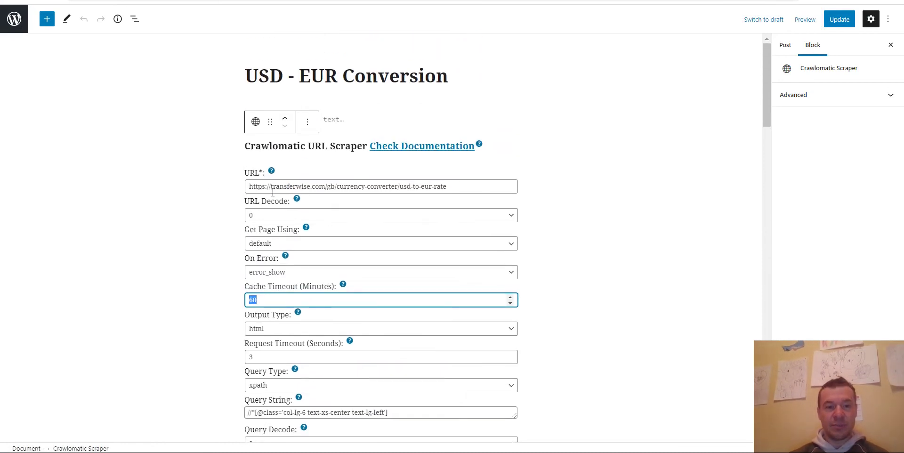
{"action": "left_click", "coordinate": [258, 300]}
{"action": "left_click_drag", "start_coordinate": [259, 299], "coordinate": [246, 299]}
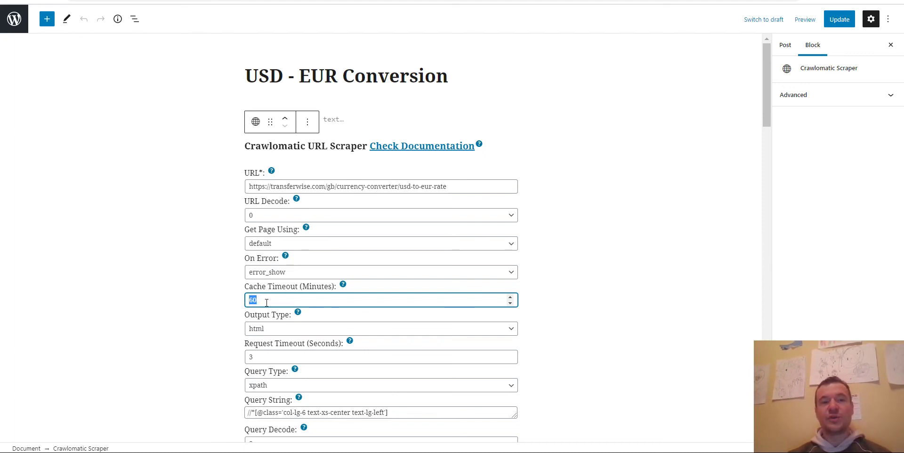
Show the post's permalink settings and open the published post from its link.
{"action": "left_click", "coordinate": [337, 77]}
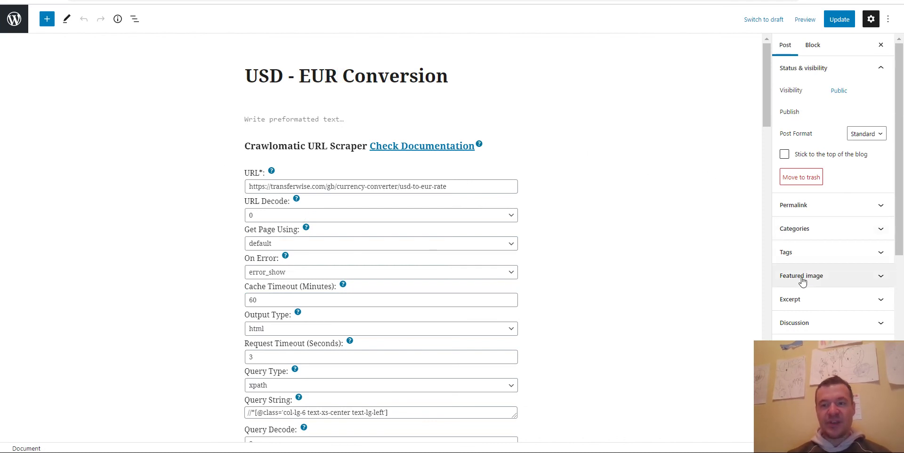
{"action": "left_click", "coordinate": [799, 209]}
{"action": "left_click", "coordinate": [807, 298]}
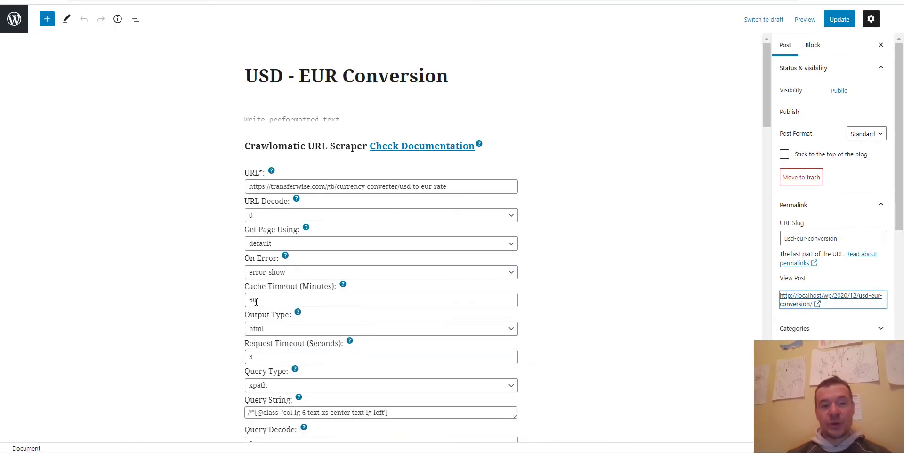
Set the scraper block's cache timeout to 1 minute and check the source rate on the TransferWise page.
{"action": "left_click_drag", "start_coordinate": [269, 301], "coordinate": [208, 305]}
{"action": "type", "text": "1"}
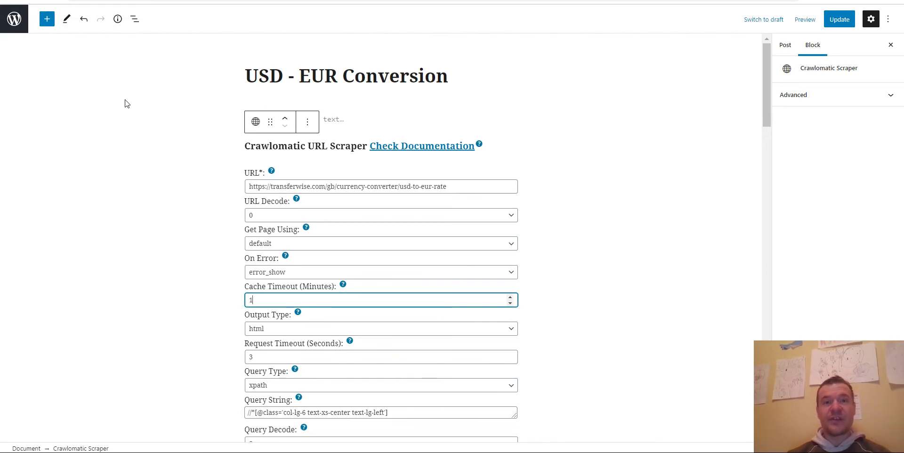
{"action": "key", "text": "ctrl+Tab"}
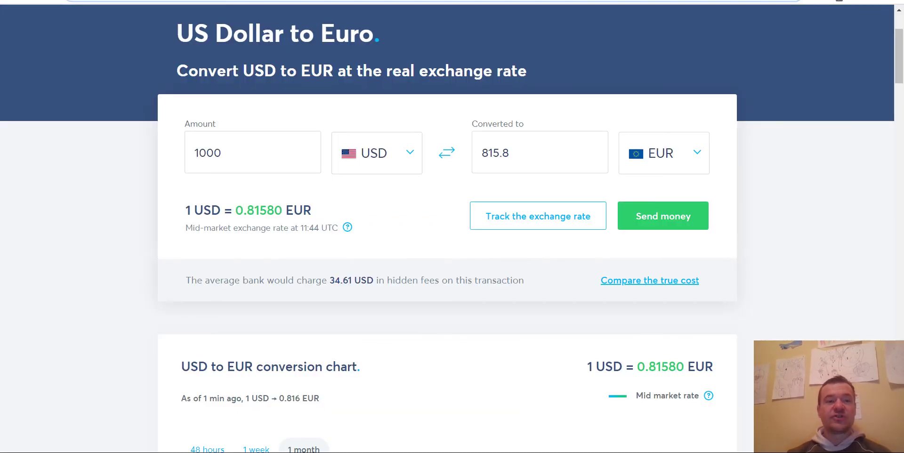
{"action": "left_click", "coordinate": [108, 0]}
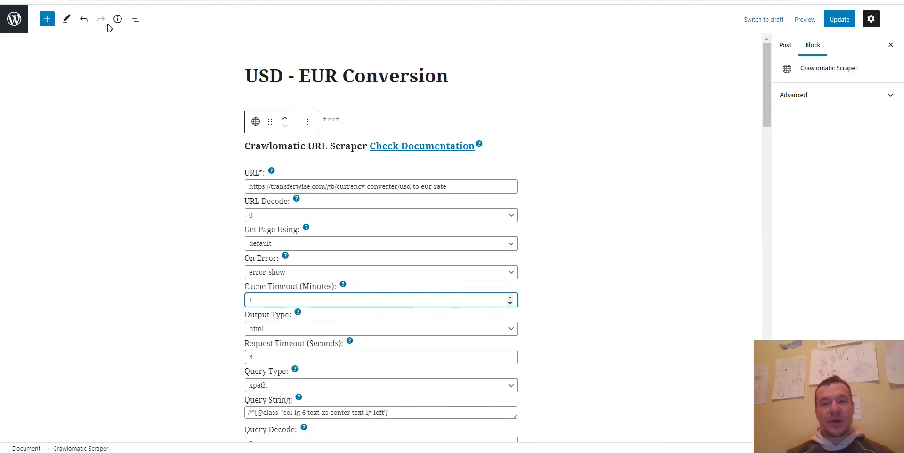